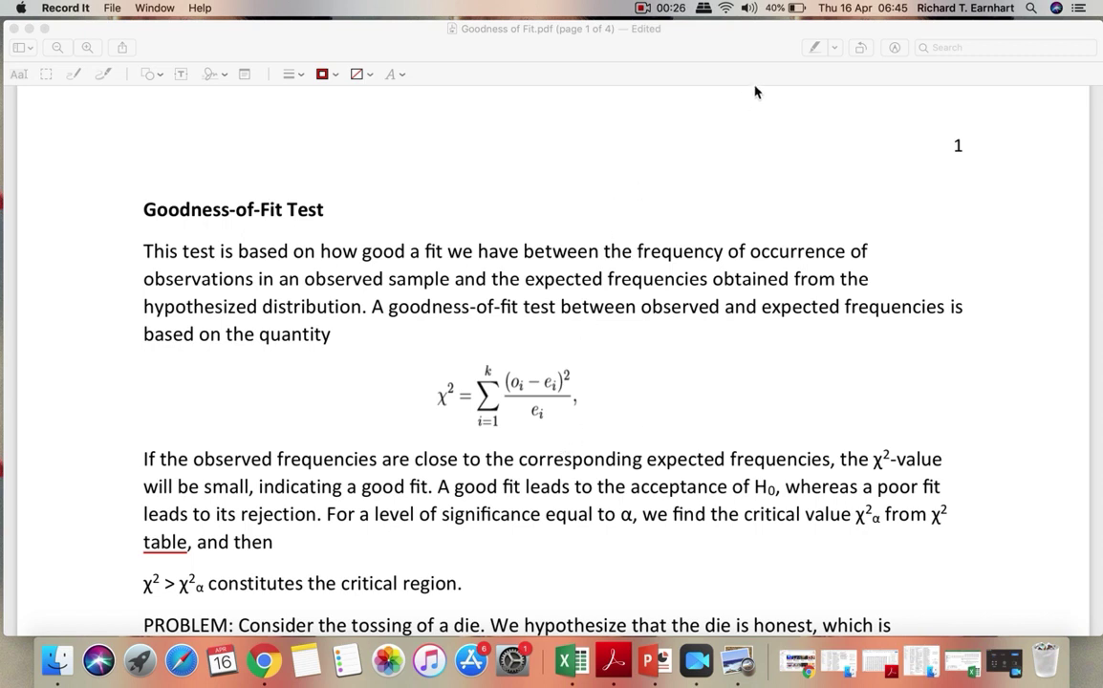
Show the markup toolbar for Goodness of Fit.pdf and select the Sketch drawing tool
left_click(895, 49)
left_click(896, 49)
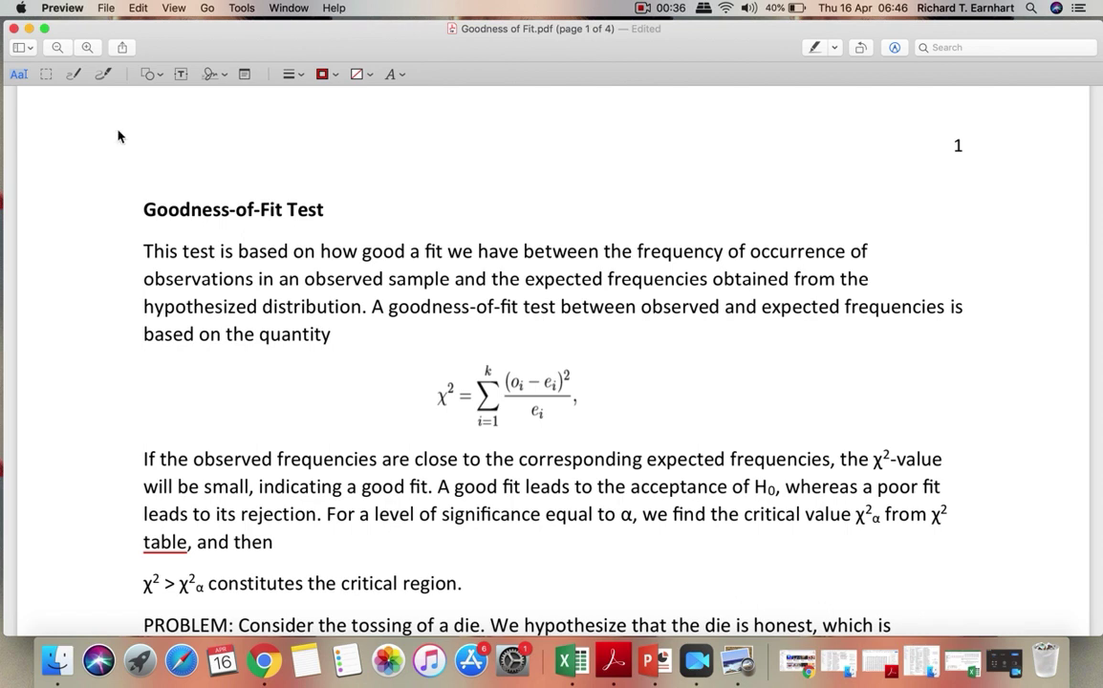
left_click(103, 74)
Underline χ²α and circle χ² > χ²α in red ink, then bring up the goodness example workbook
scroll(546, 526, "down", 3)
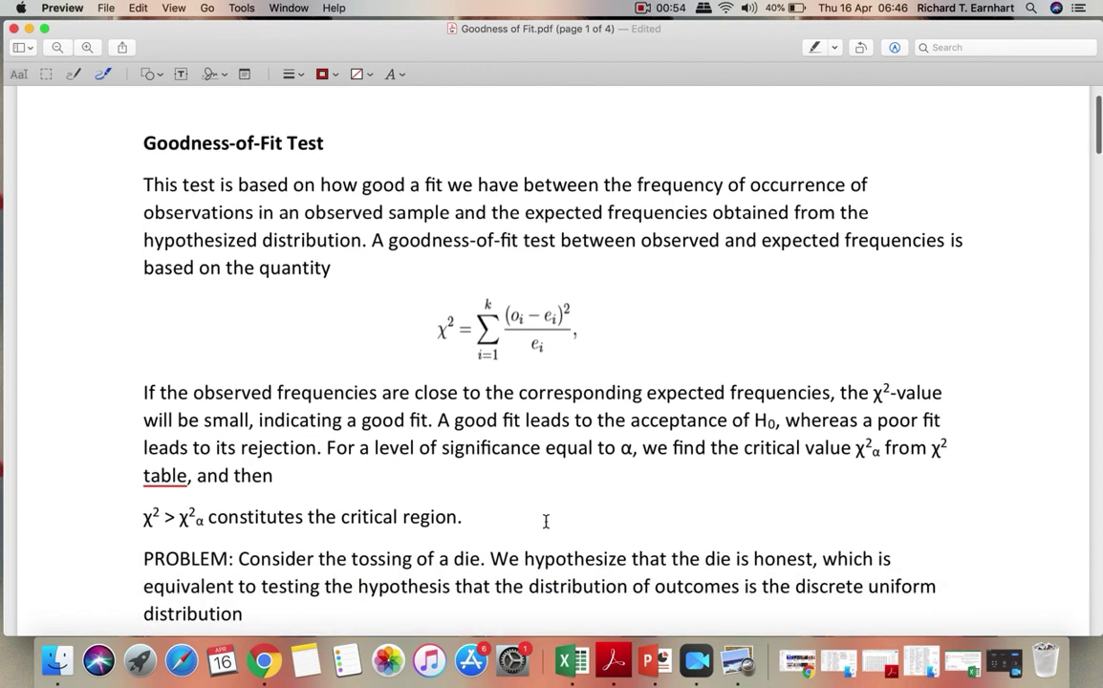
scroll(546, 521, "down", 3)
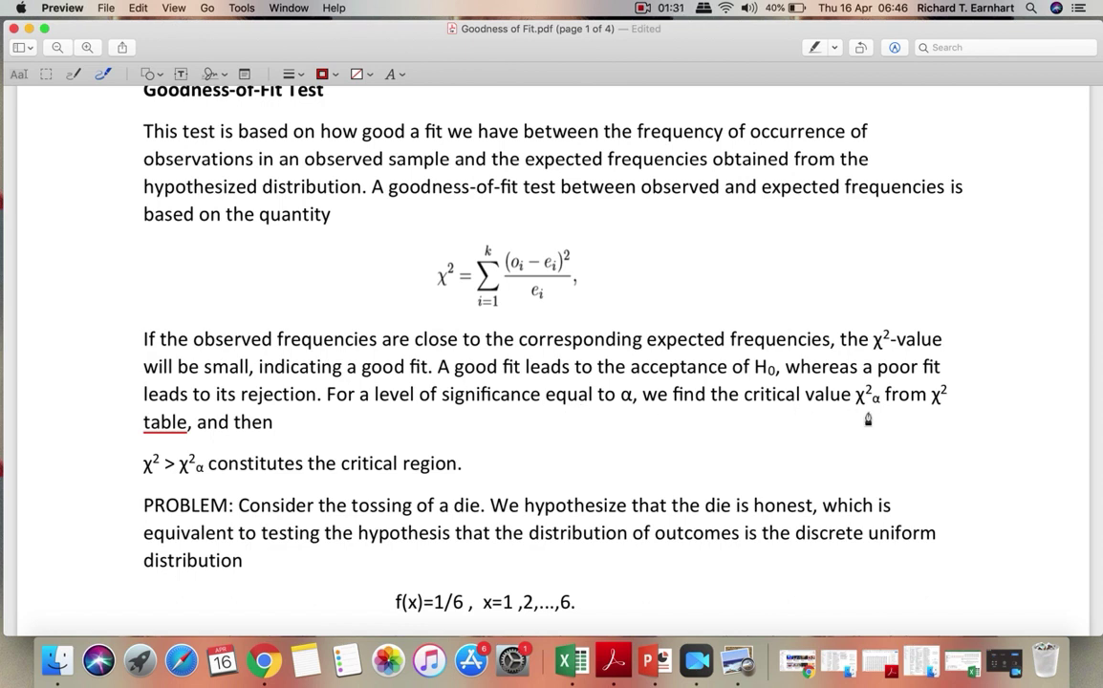
mouse_move(867, 419)
left_mouse_down()
mouse_move(883, 419)
mouse_move(857, 419)
left_mouse_up()
mouse_move(178, 446)
left_mouse_down()
mouse_move(142, 447)
mouse_move(121, 470)
mouse_move(207, 476)
mouse_move(204, 448)
mouse_move(192, 452)
left_mouse_up()
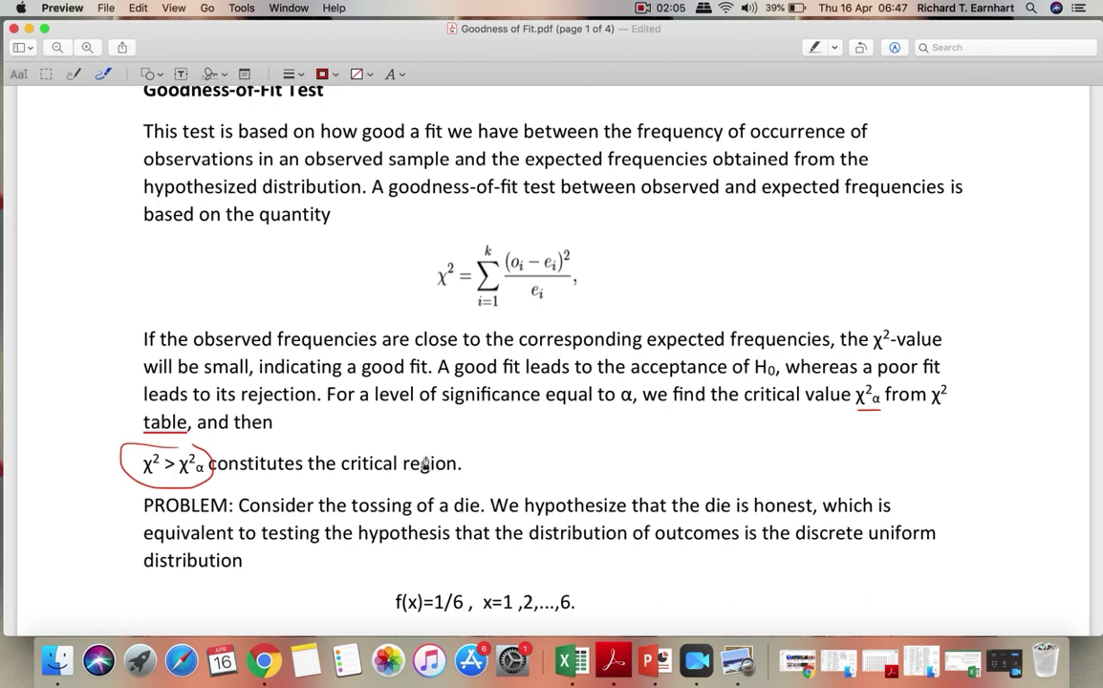
left_click(970, 652)
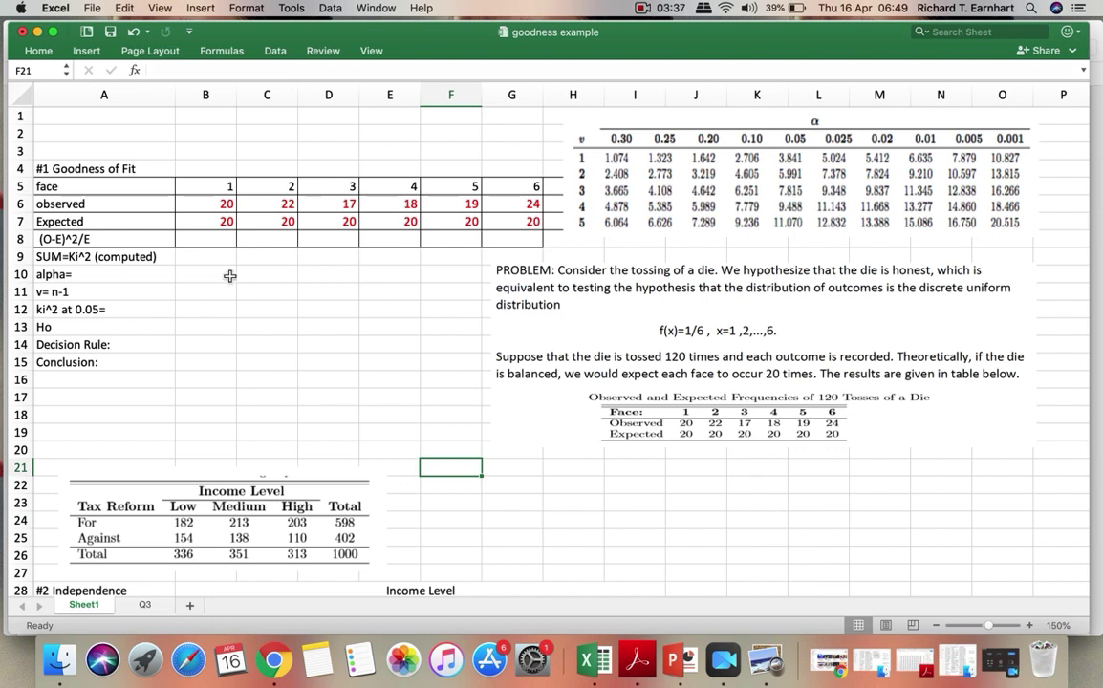
Enter the formula =(B6-B7)^2/B7 in cell B8
left_click(212, 243)
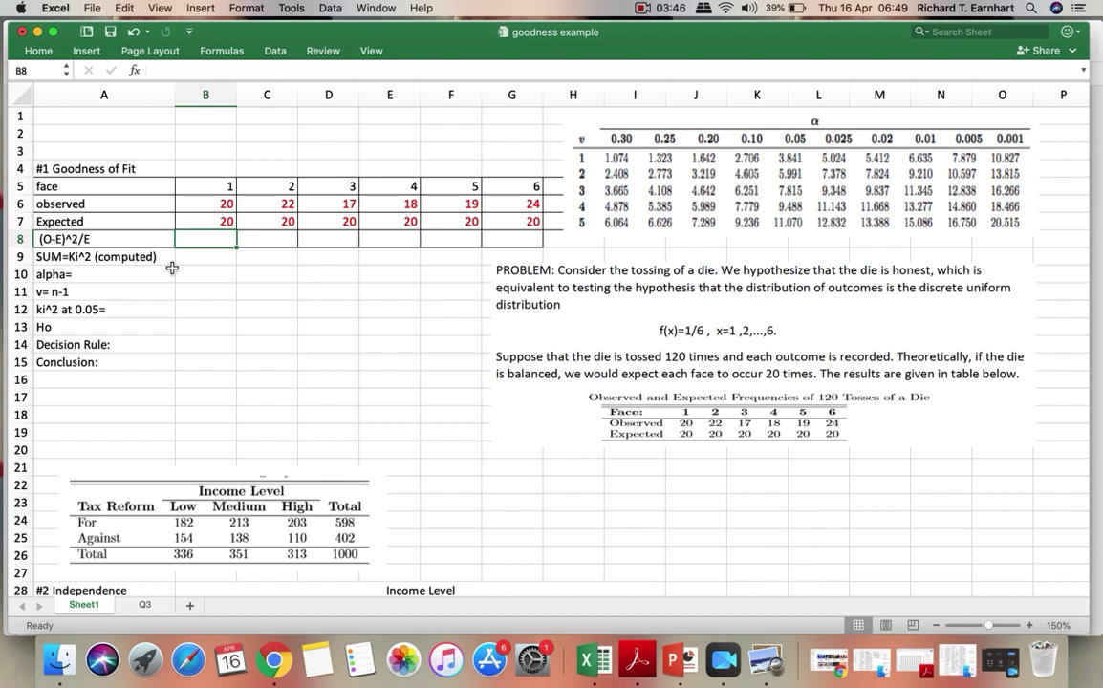
left_click(97, 245)
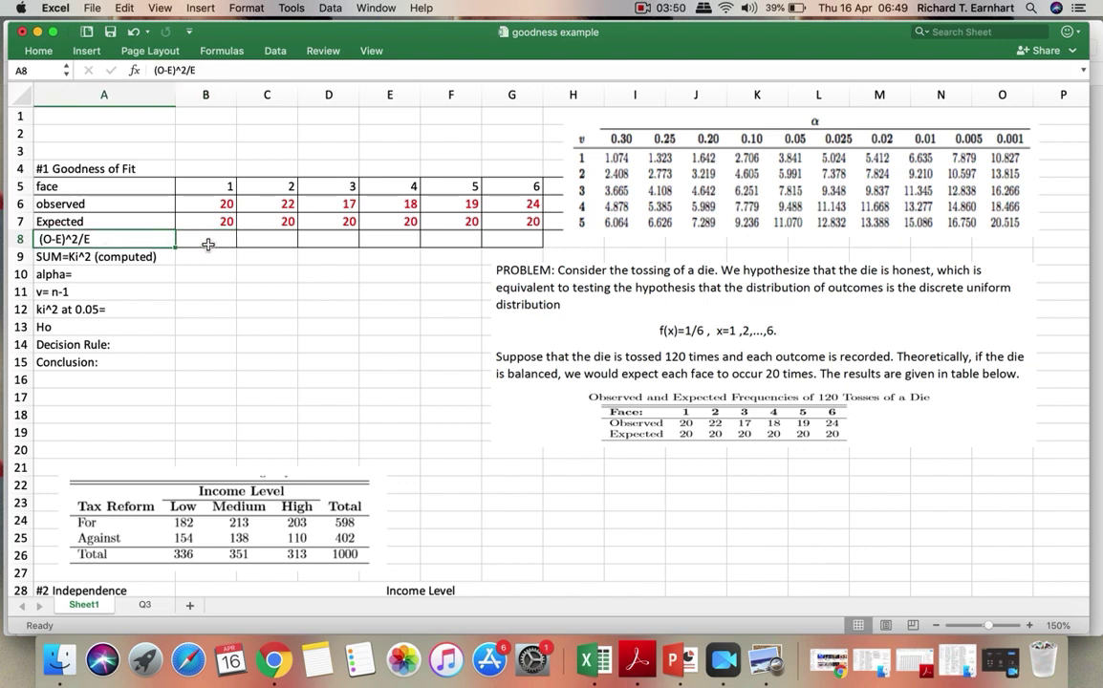
left_click(206, 244)
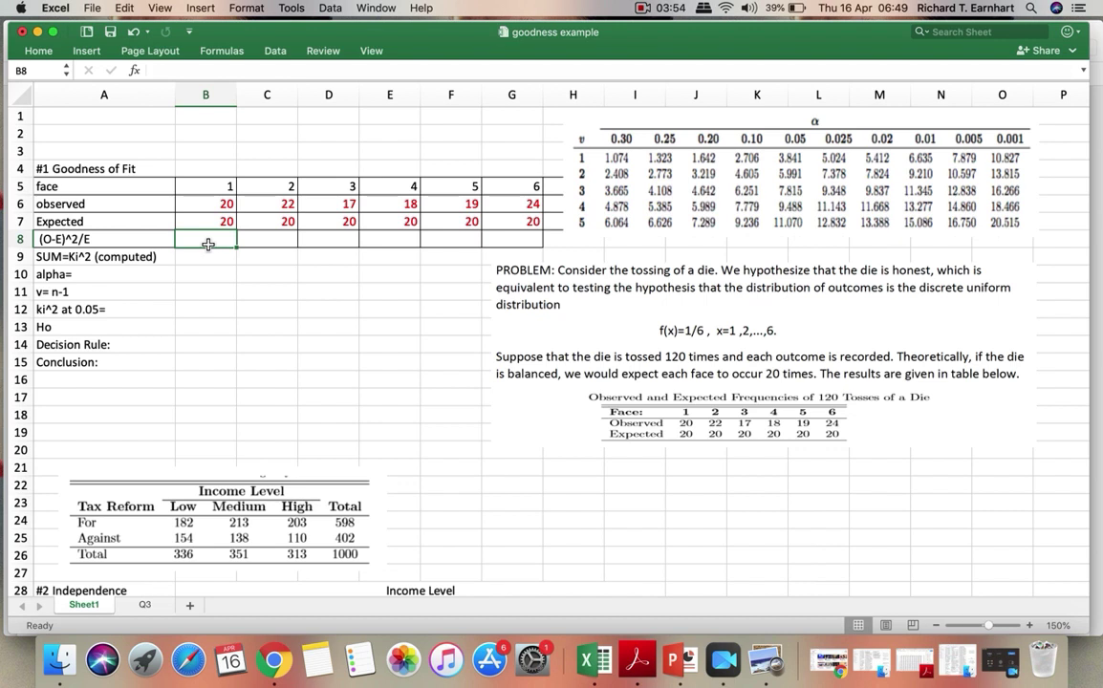
type("=(")
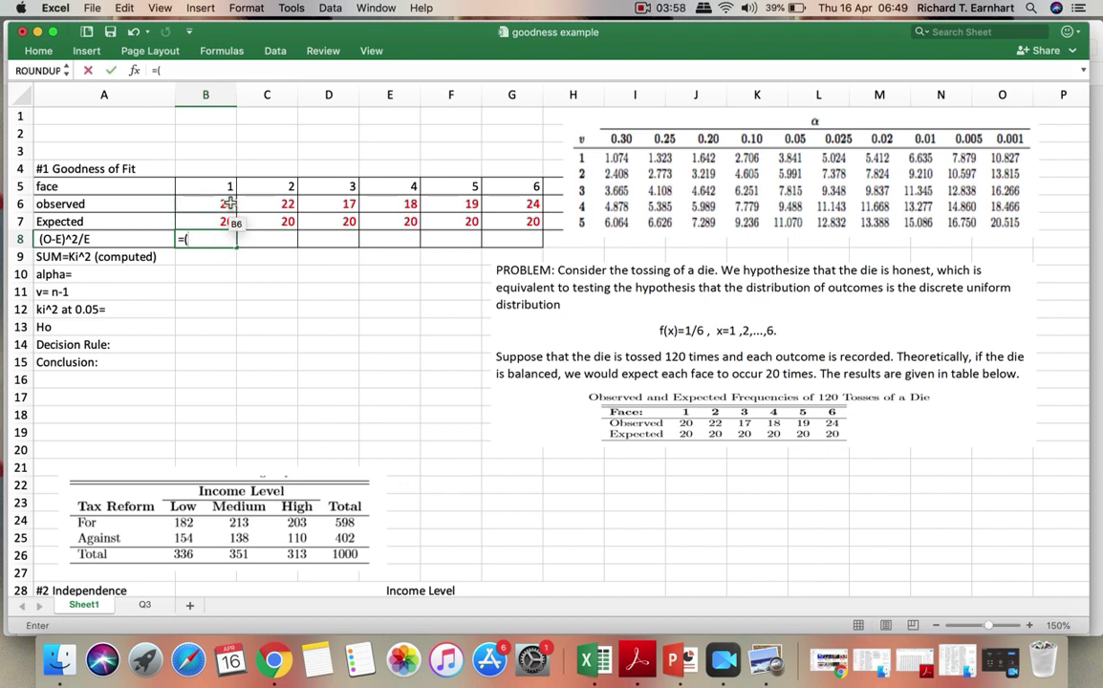
left_click(231, 203)
type("-")
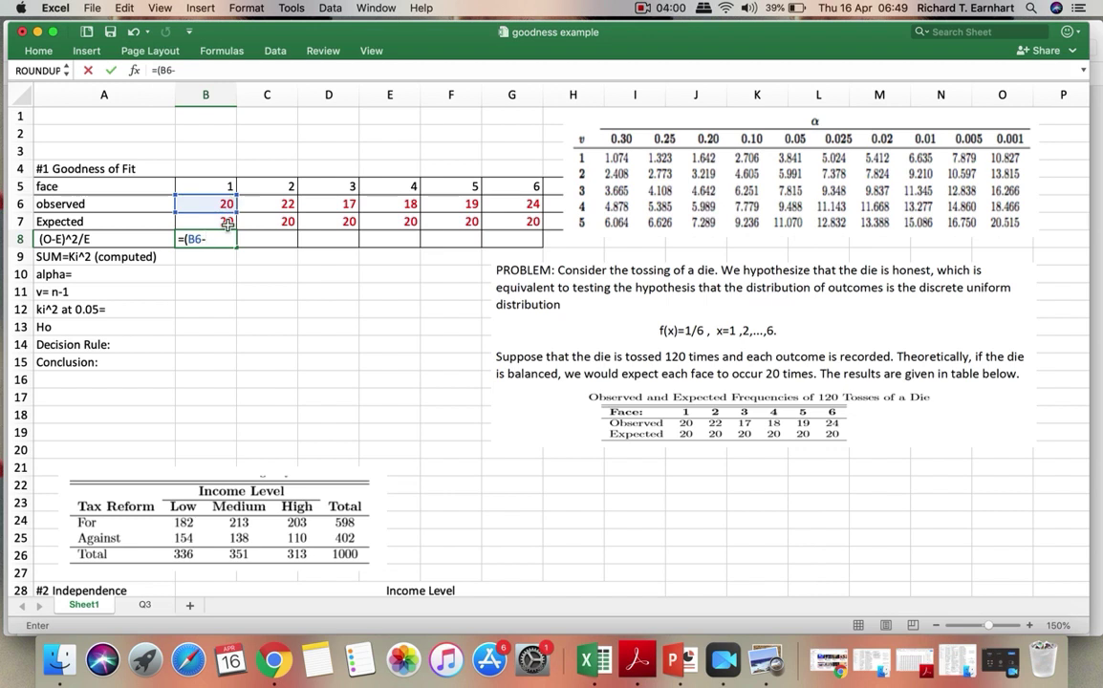
left_click(227, 220)
type(")^")
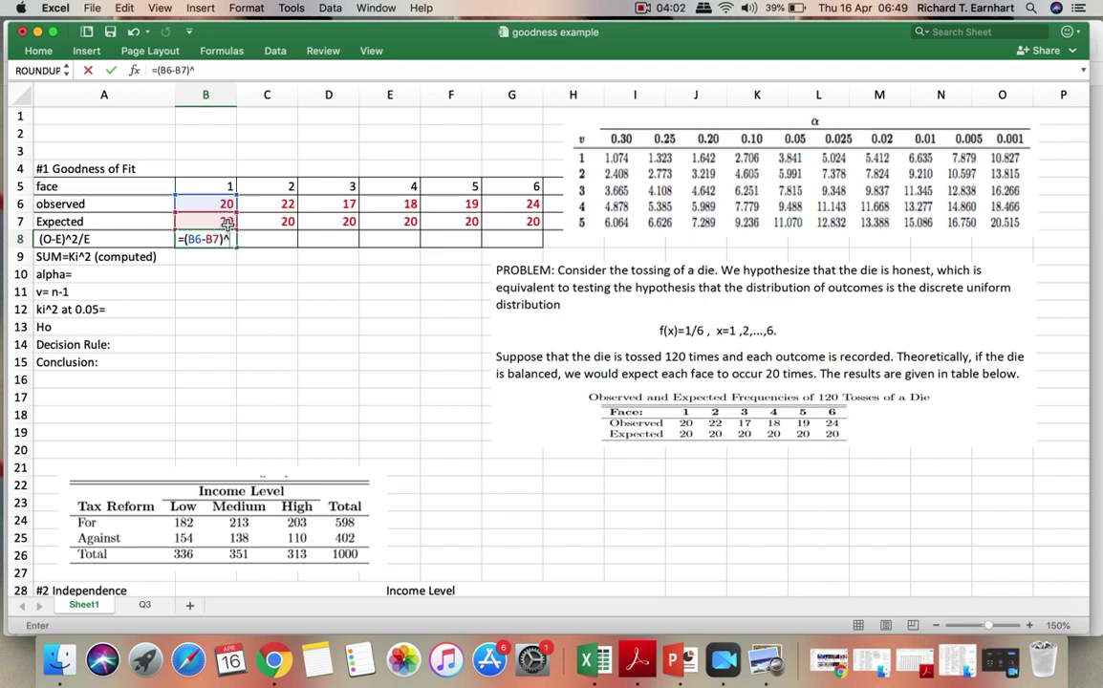
type("2/")
left_click(224, 224)
key("Return")
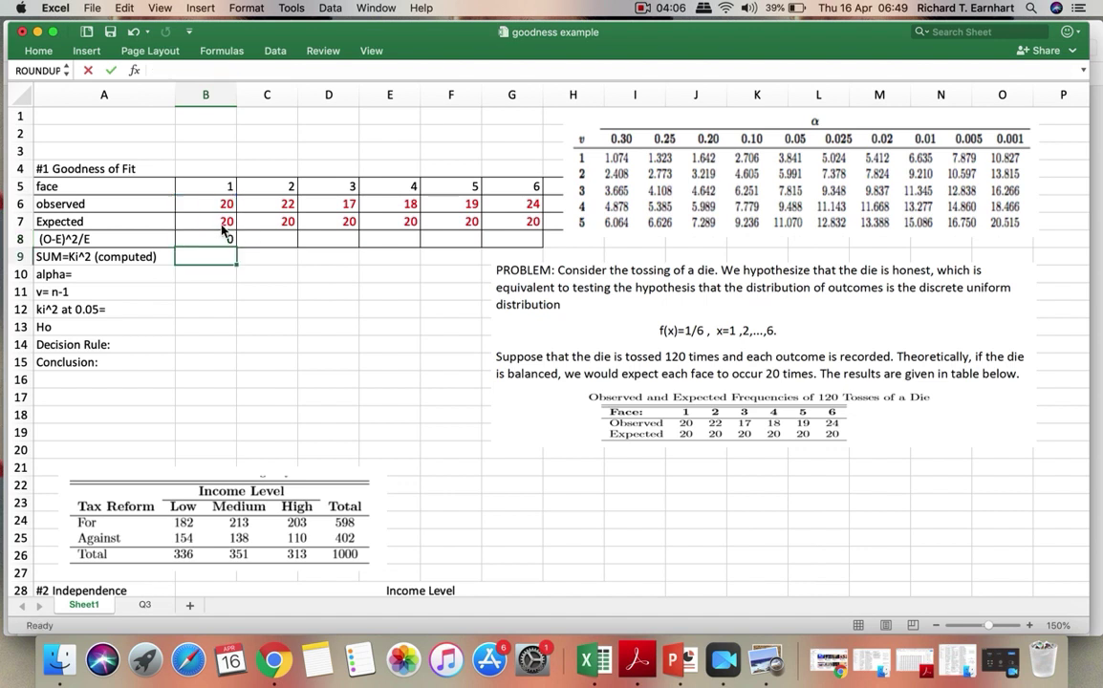
Fill B8's formula across to G8, giving 0, 0.2, 0.45, 0.2, 0.05, 0.8
left_click(227, 238)
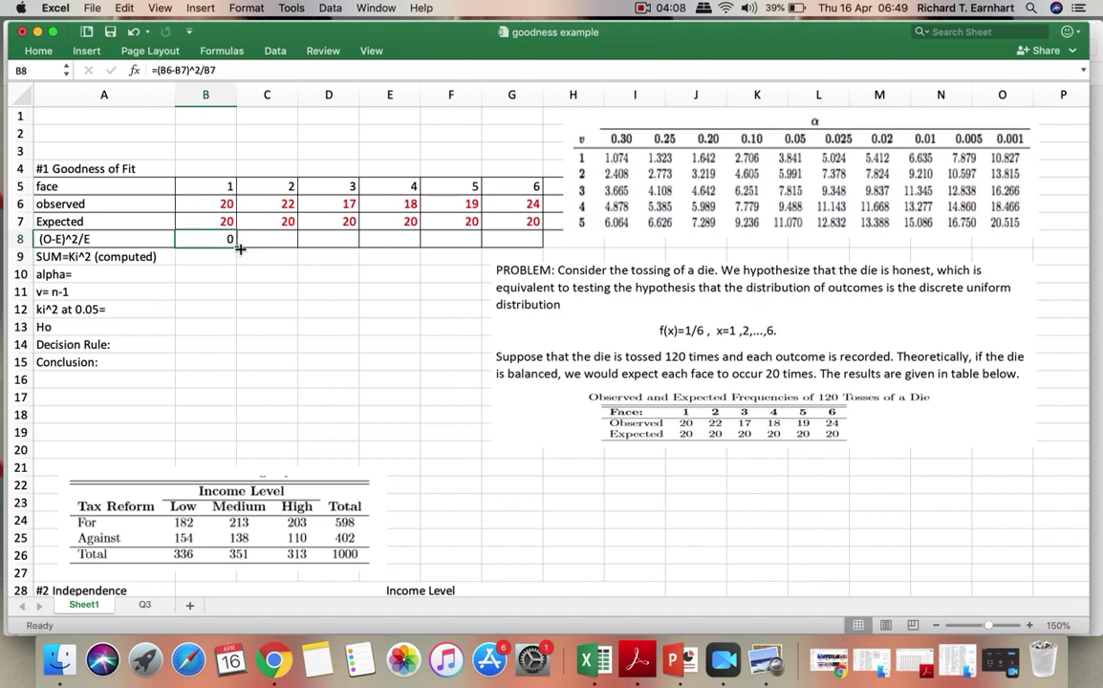
left_click_drag(236, 245, 523, 245)
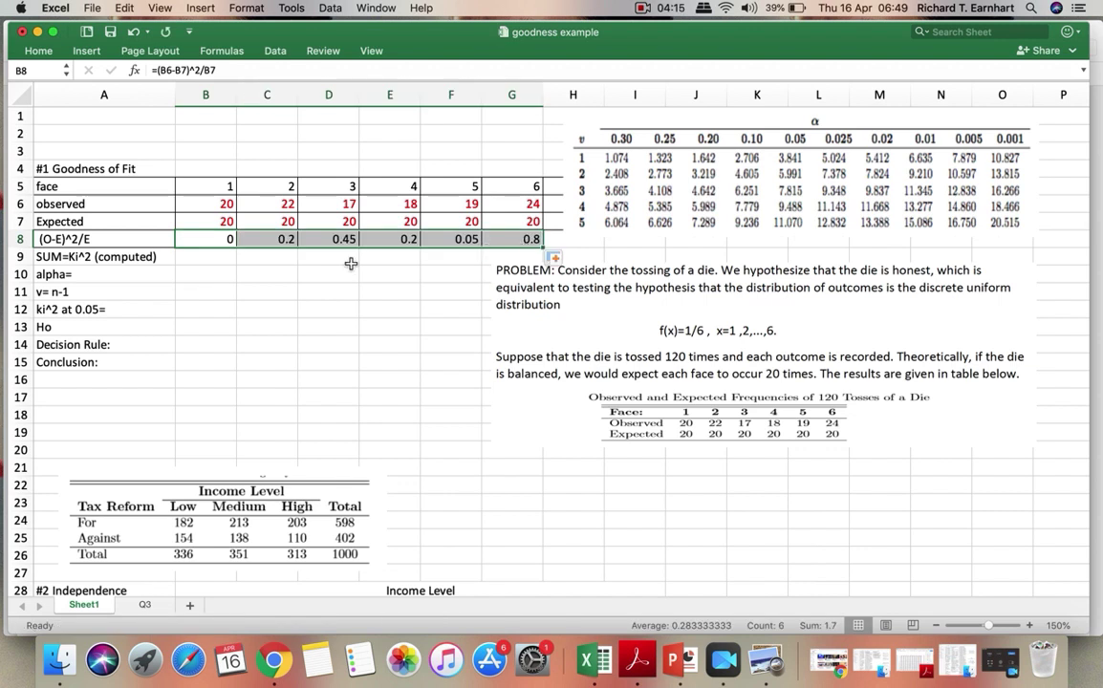
left_click(225, 260)
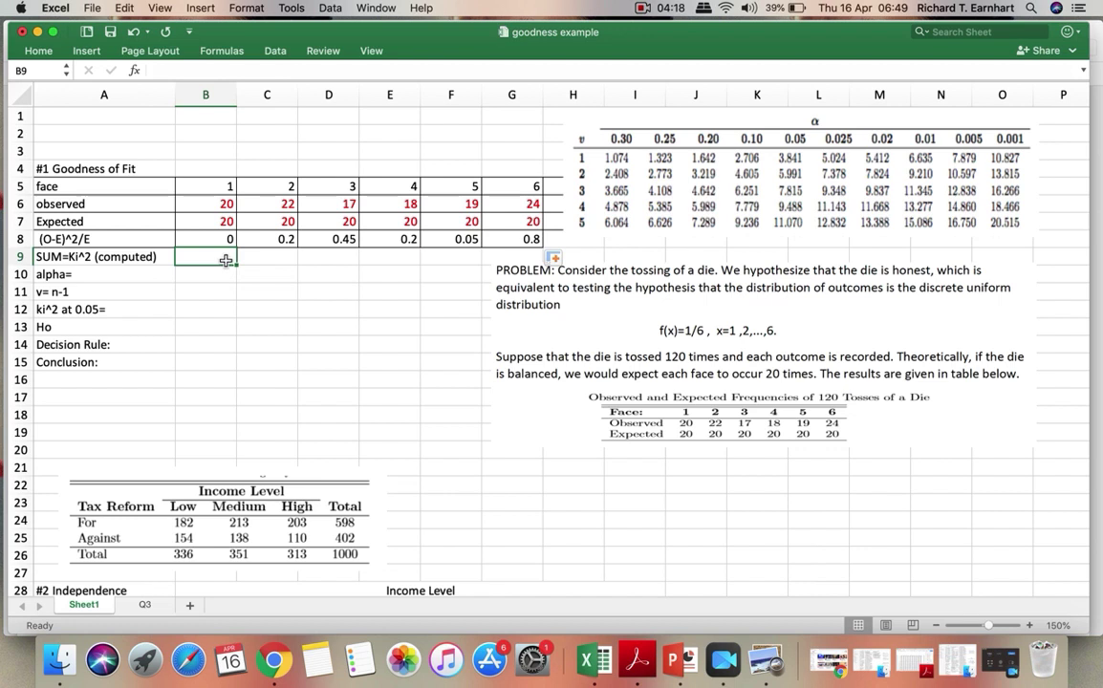
Sum row 8 in B9 with =SUM(B8:G8), giving 1.7
type("=sum(")
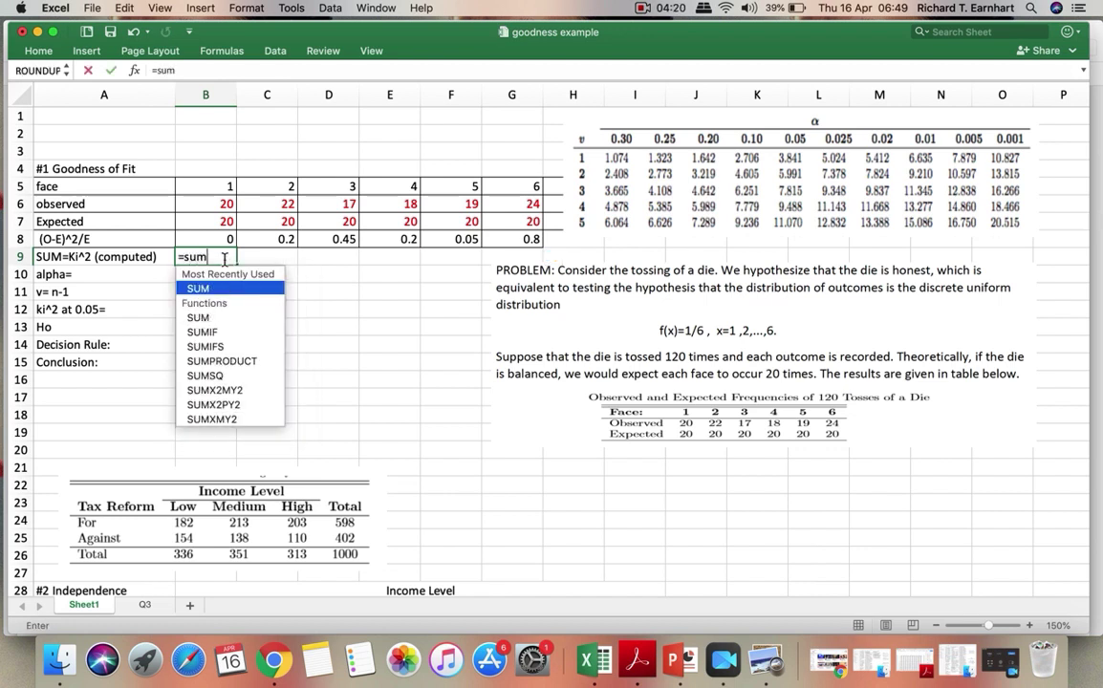
left_click_drag(224, 241, 226, 243)
key("shift+Right")
key("shift+Right")
key("shift+Right")
key("shift+Right")
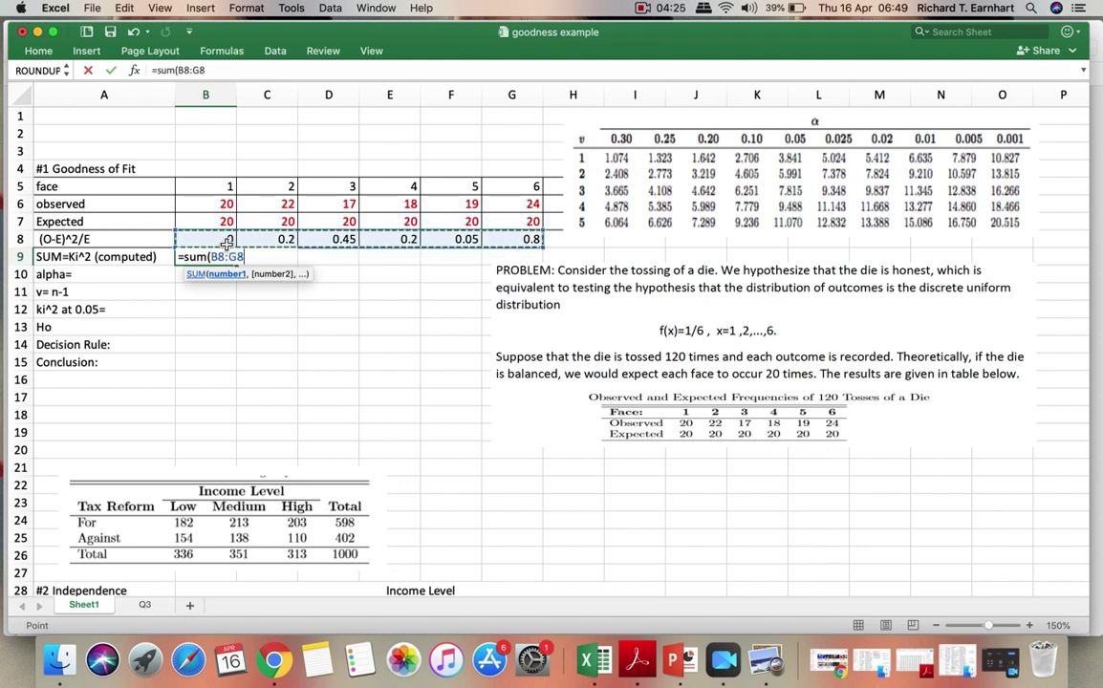
type(")")
key("Return")
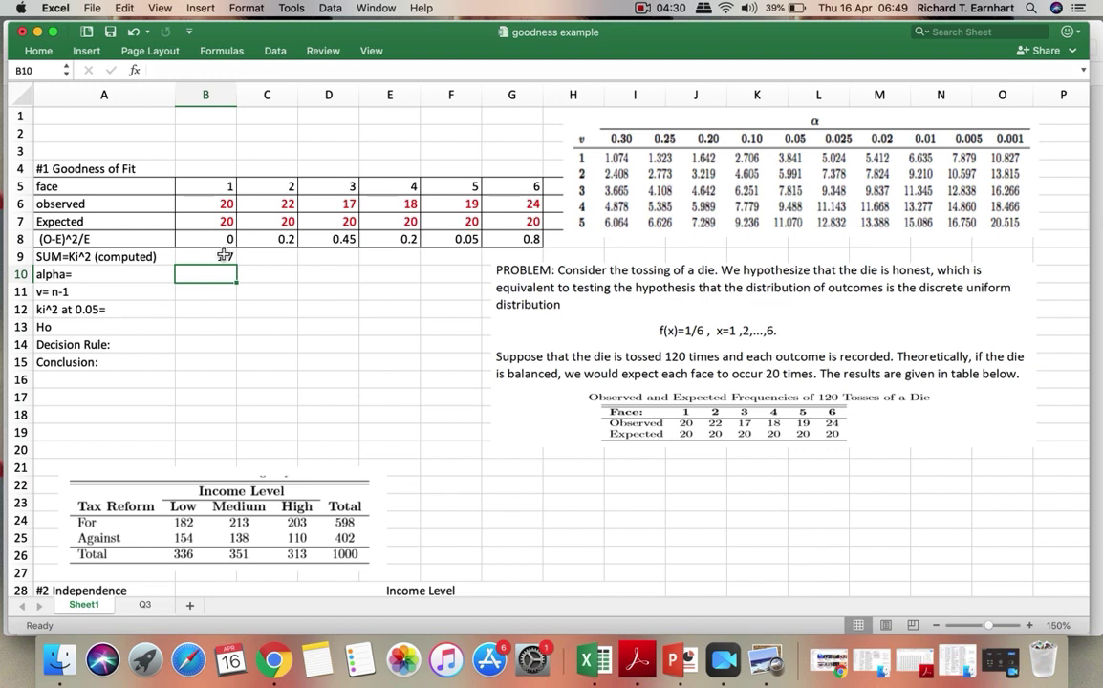
Enter alpha 0.05 in B10 and degrees of freedom 5 in B11
type("0.05")
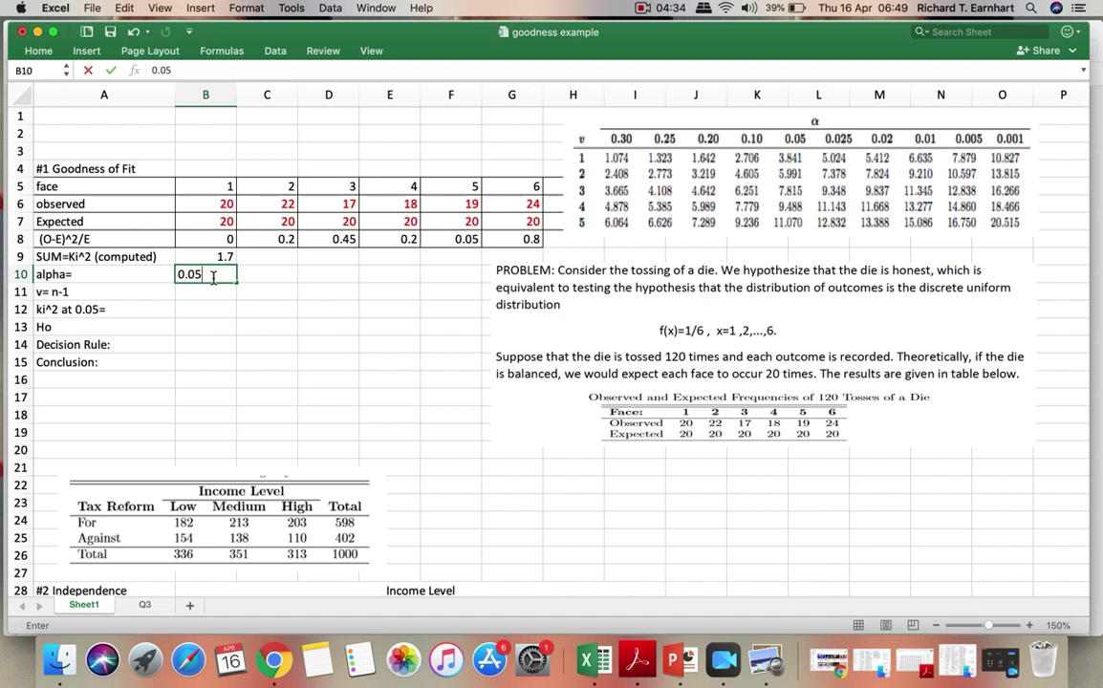
key("Return")
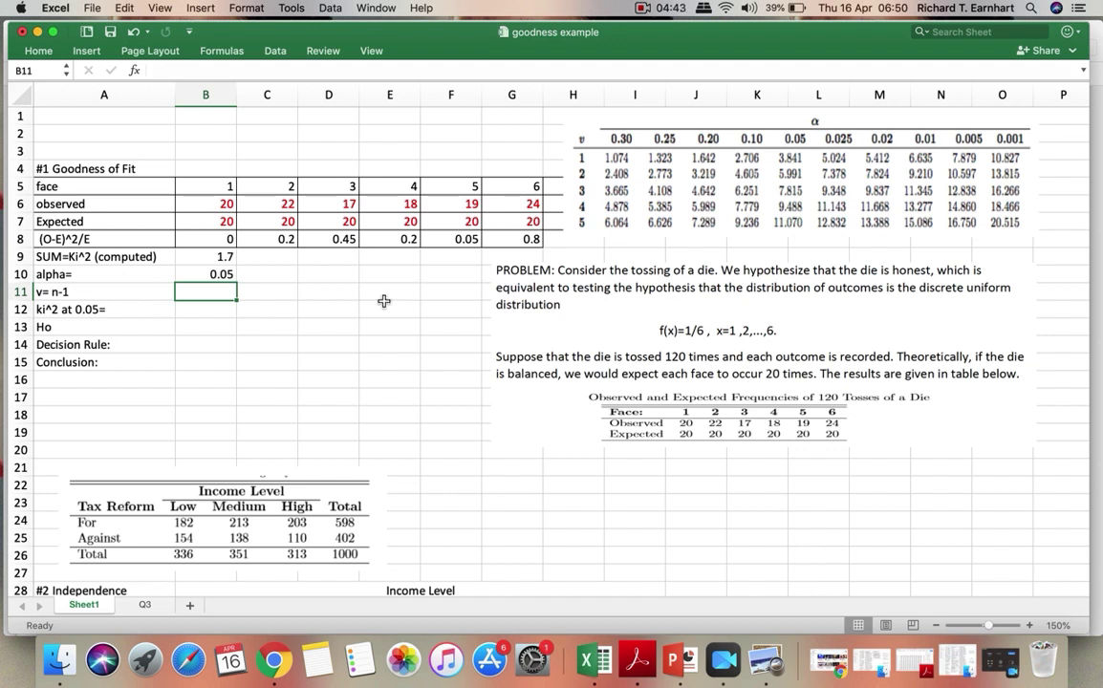
type("5")
key("Return")
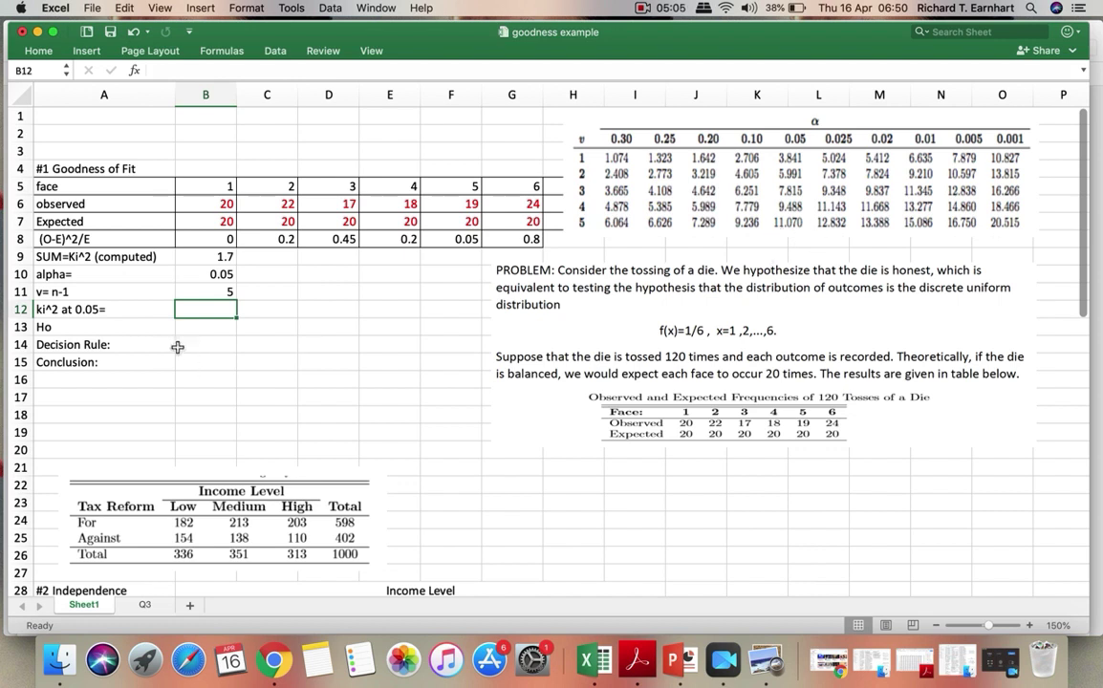
Enter the critical chi-square value 11.07 in cell B12
type("11.")
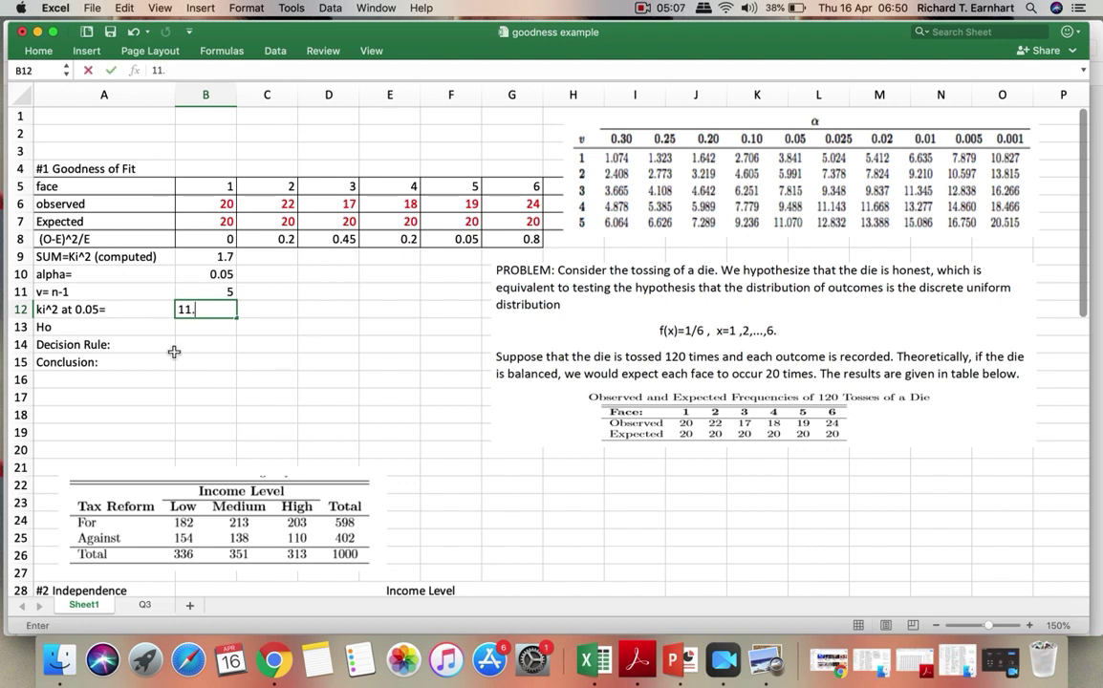
type("07")
key("Return")
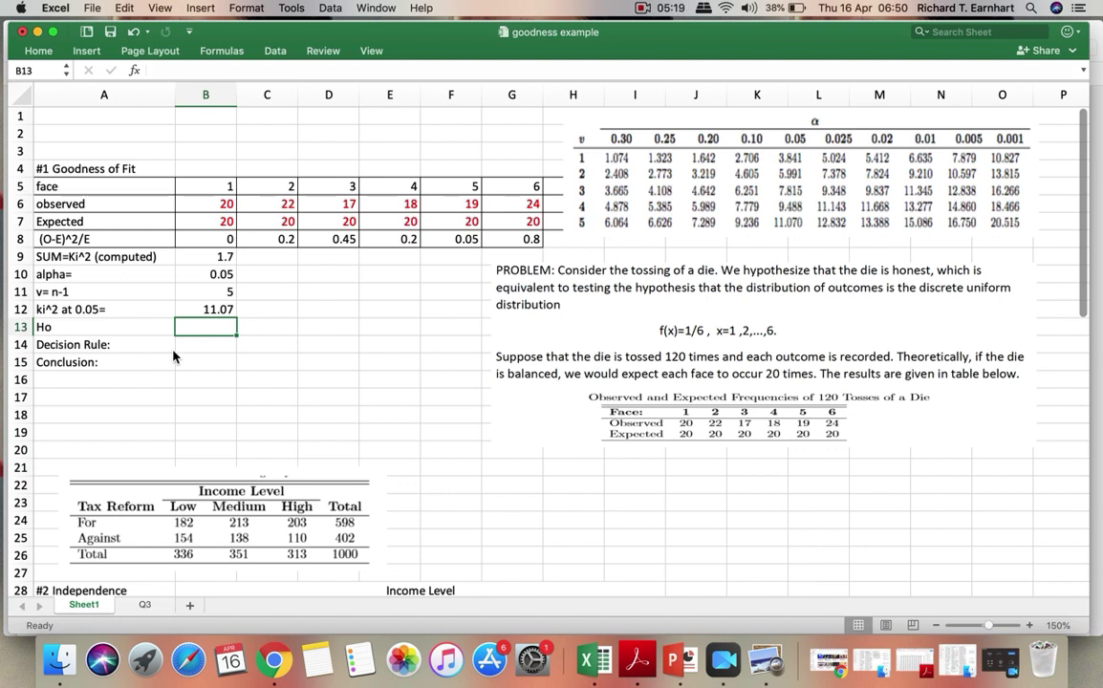
Enter "good fit" as the null hypothesis in cell B13
type("good")
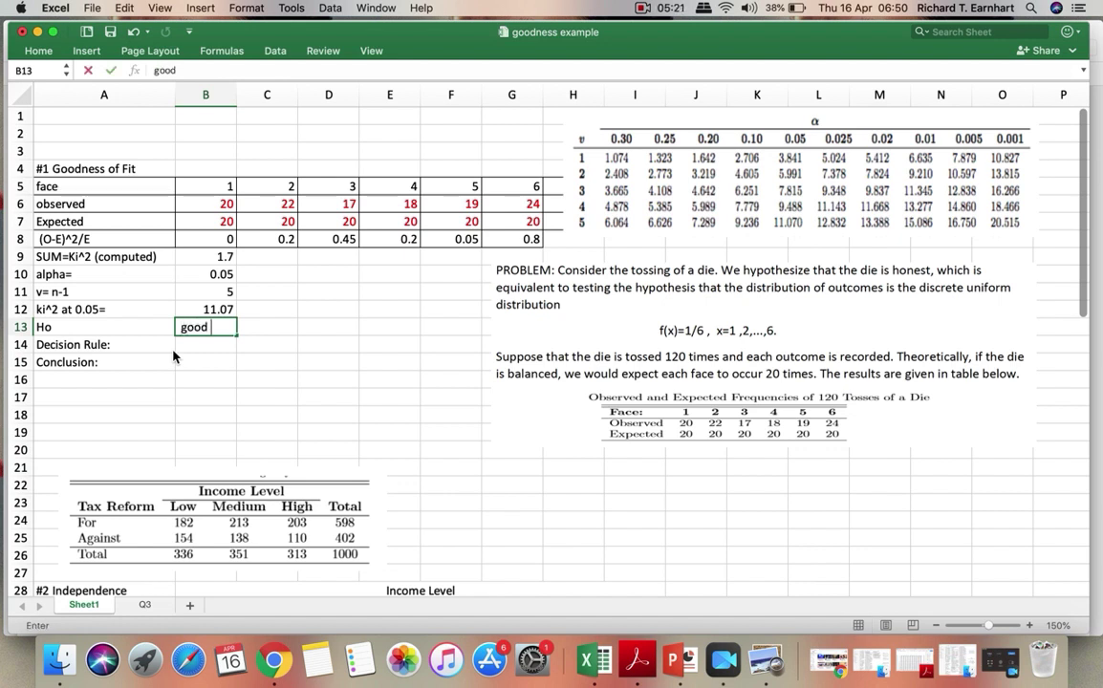
type(" fit")
key("Return")
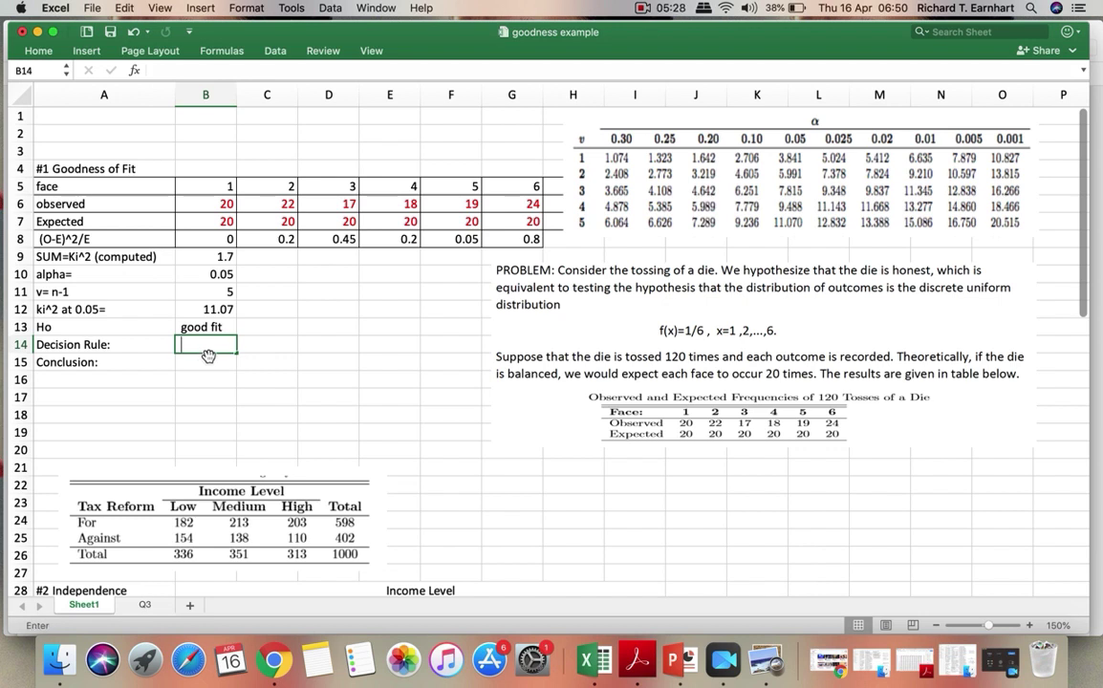
Enter "Reject Ho if ki^2 > ki^2 at 0.05" as the decision rule in B14
type("ki")
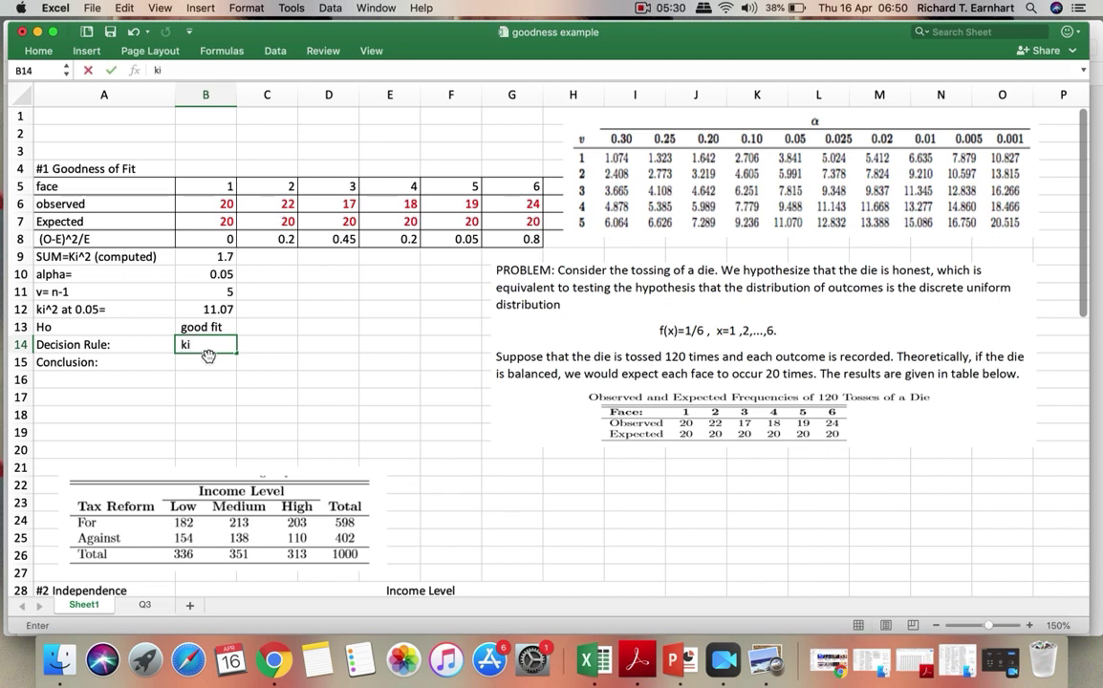
type("^")
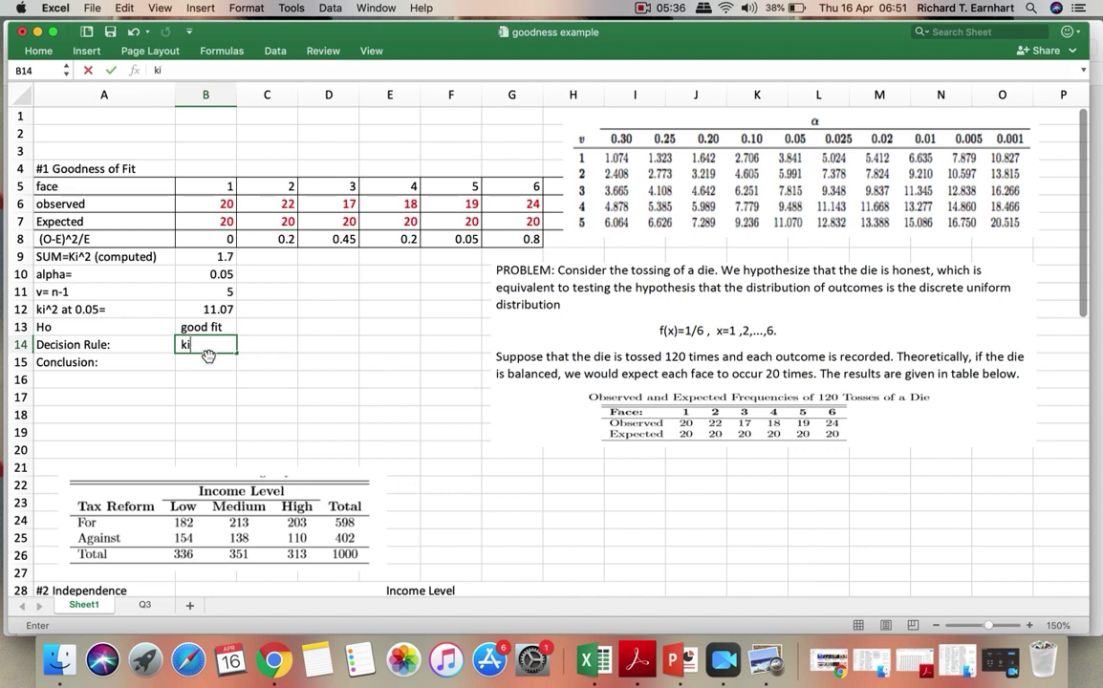
key("BackSpace")
key("BackSpace")
type("Reject Ho if x")
key("BackSpace")
type("ki^2")
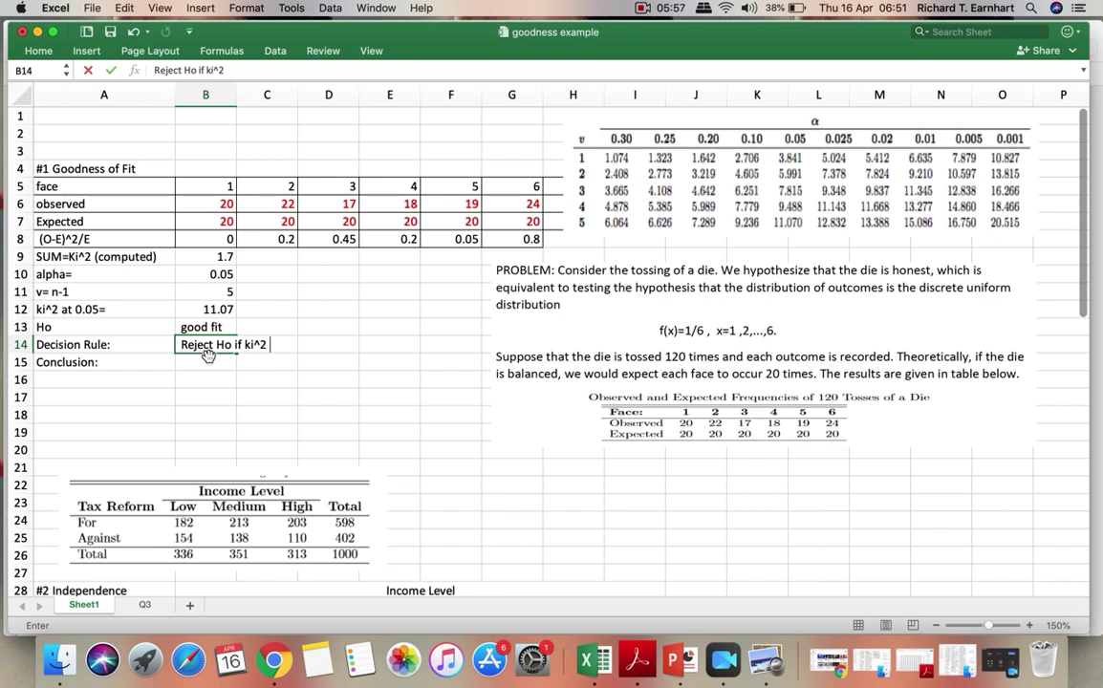
type(" > ki^2 ")
type("at alp")
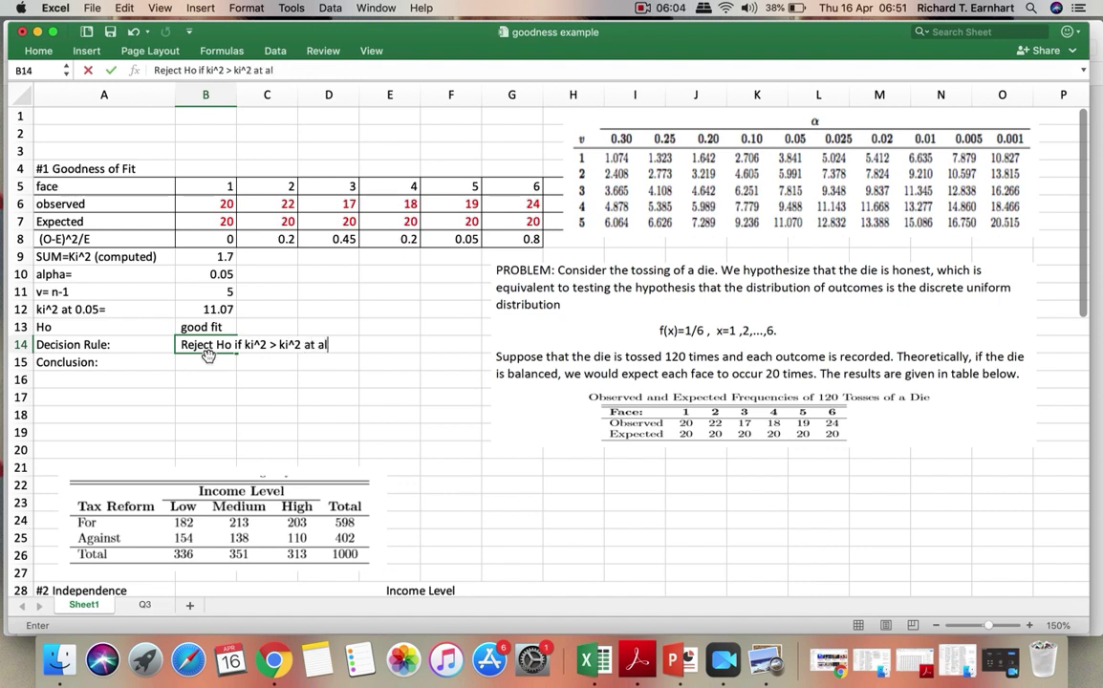
key("BackSpace")
key("BackSpace")
key("BackSpace")
type("0.05")
key("Return")
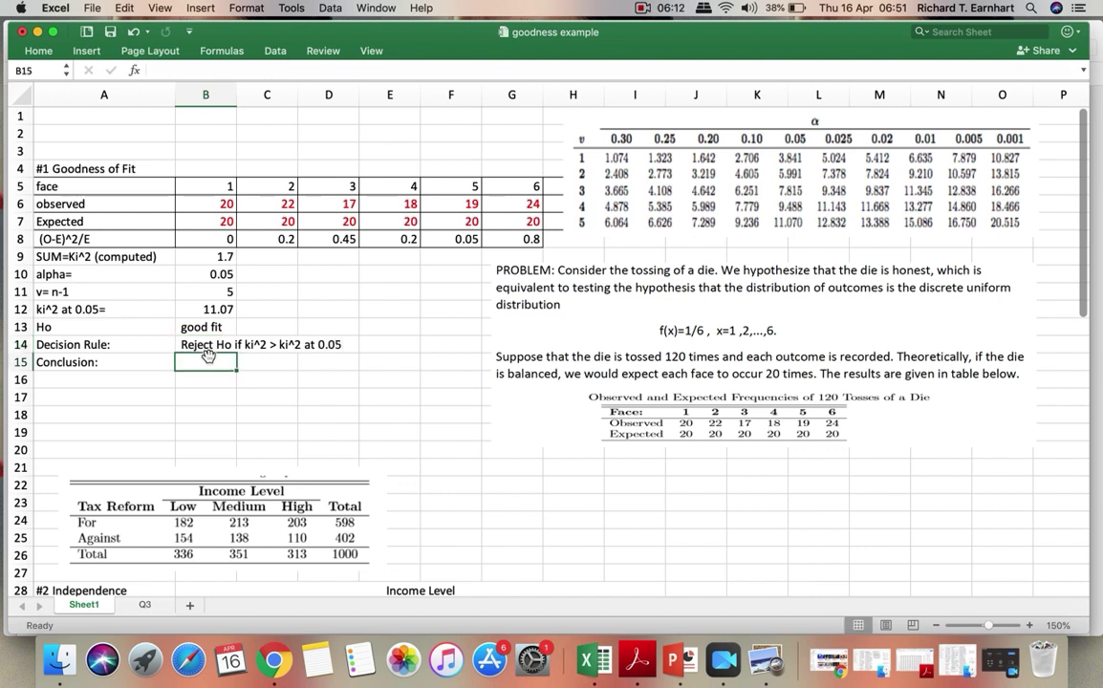
Check B9's SUM formula and write "< 11.07" in C9 beside the 1.7 sum
left_click(229, 258)
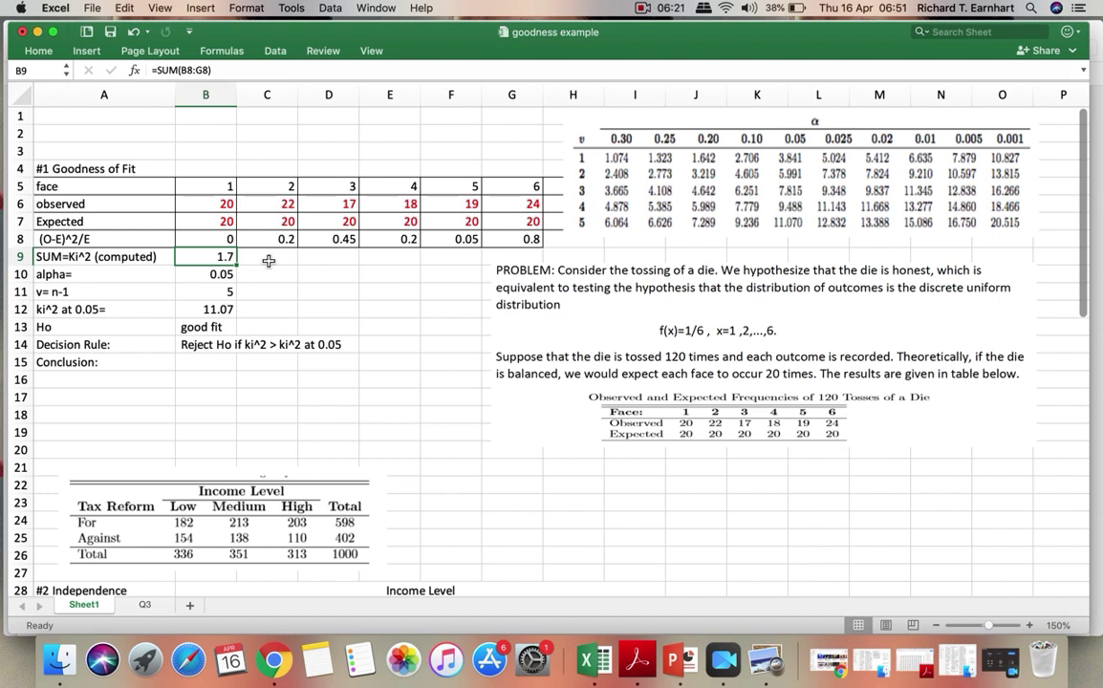
left_click(268, 260)
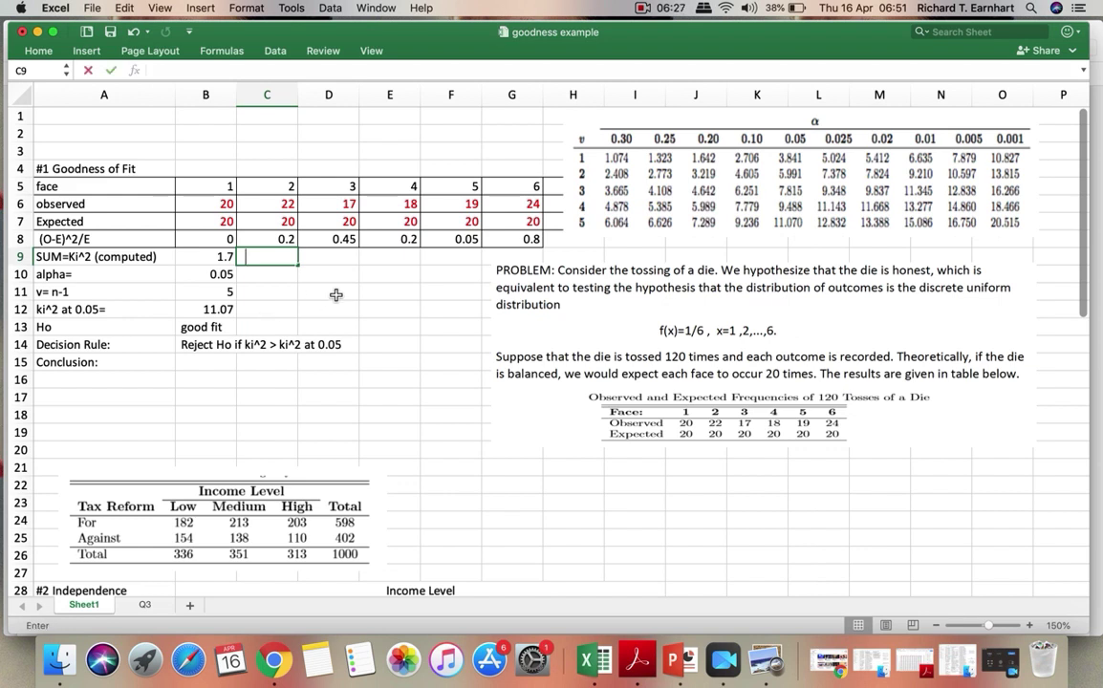
type("<")
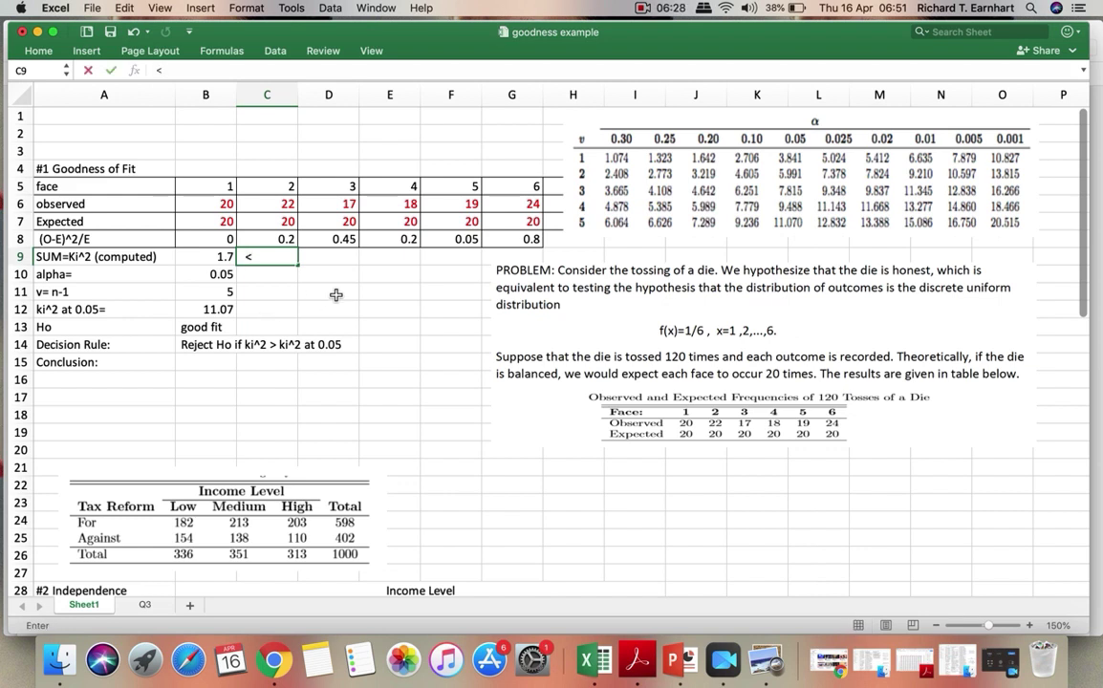
type(" 11.07")
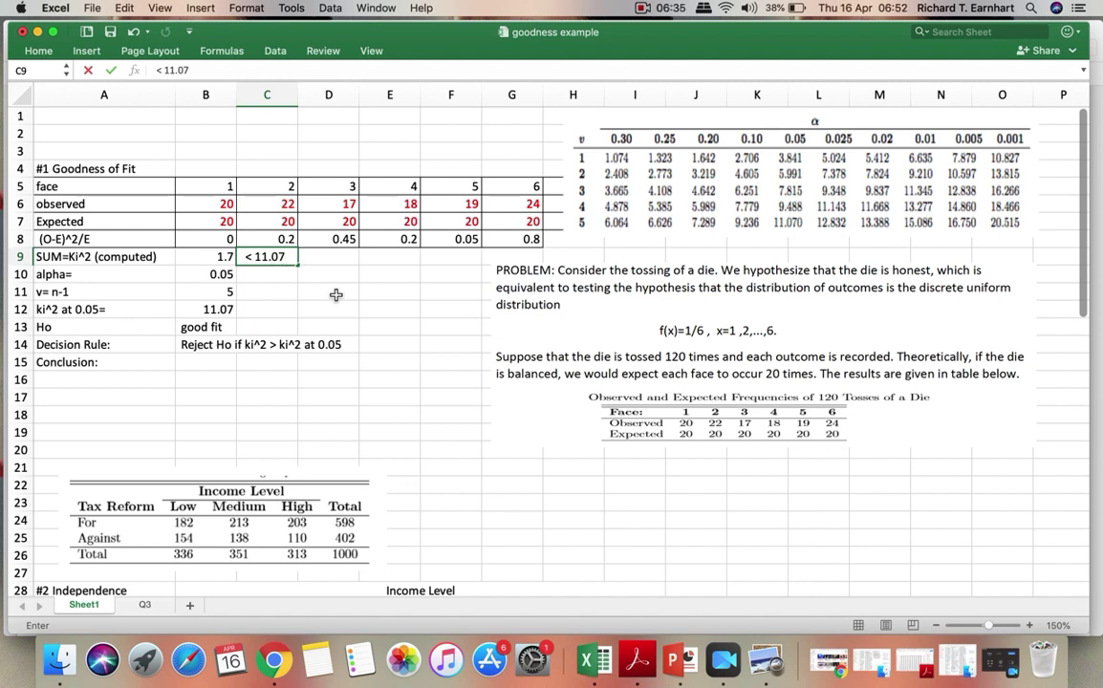
left_click(210, 366)
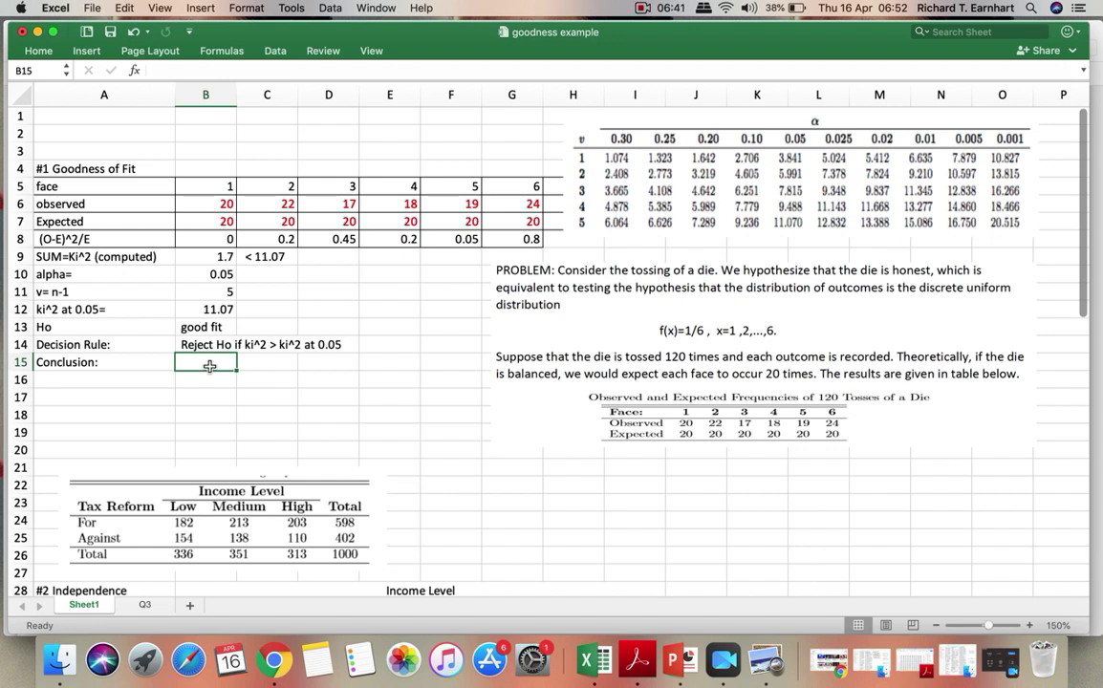
Enter "Do not reject Ho" as the conclusion in cell B15
type("Do")
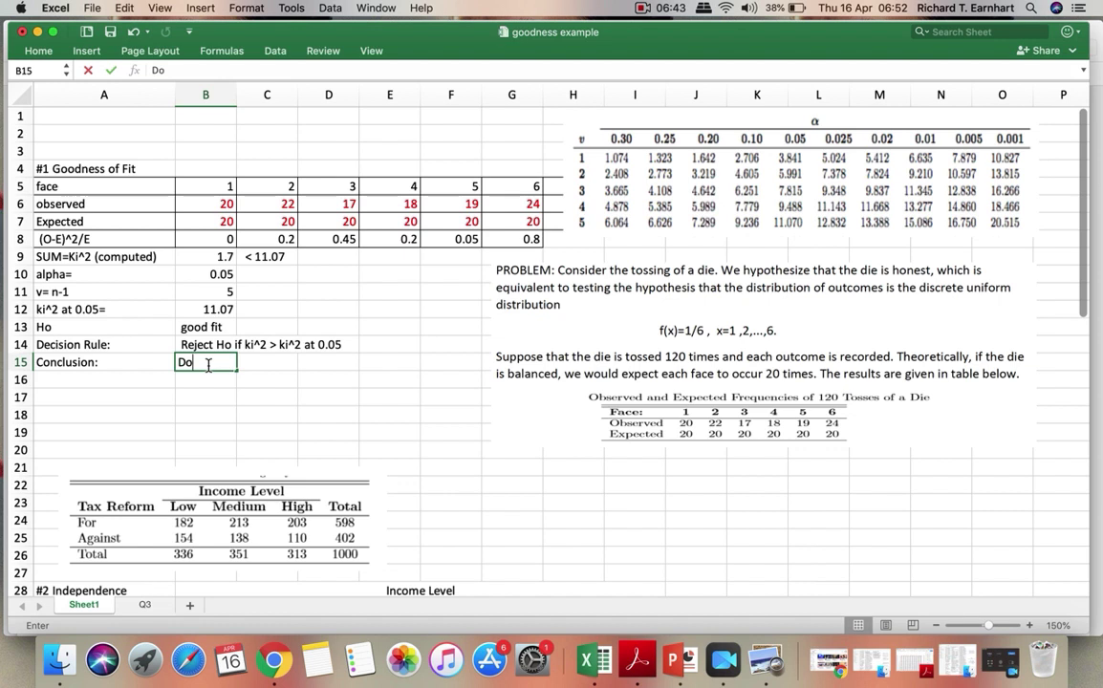
type(" not r")
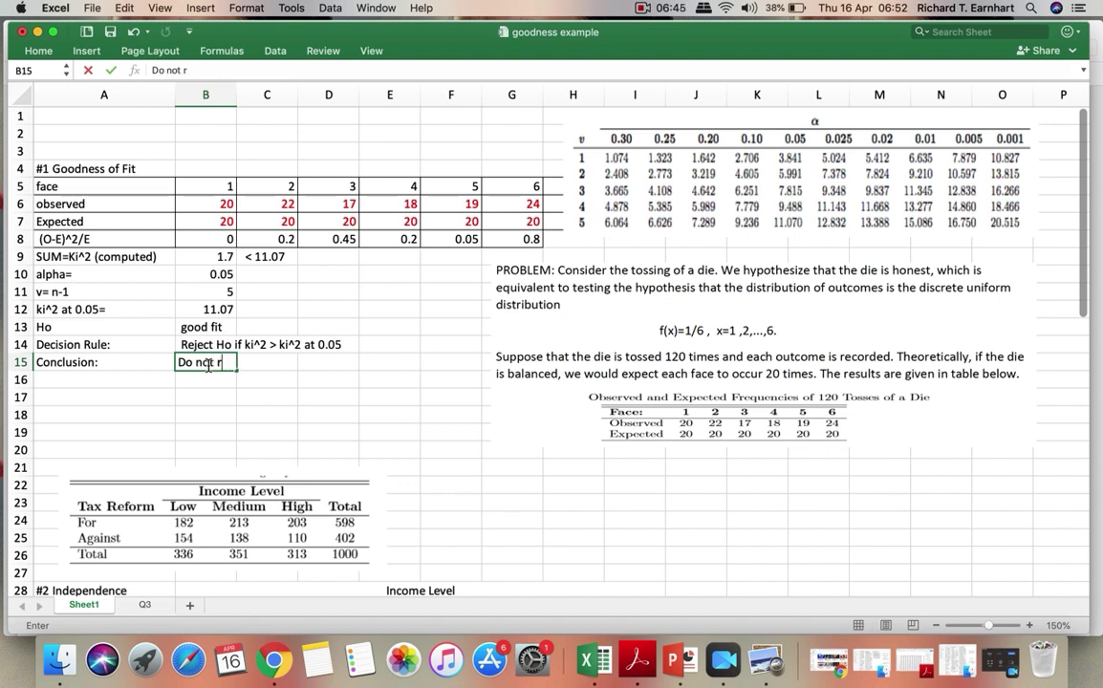
type("eject Ho")
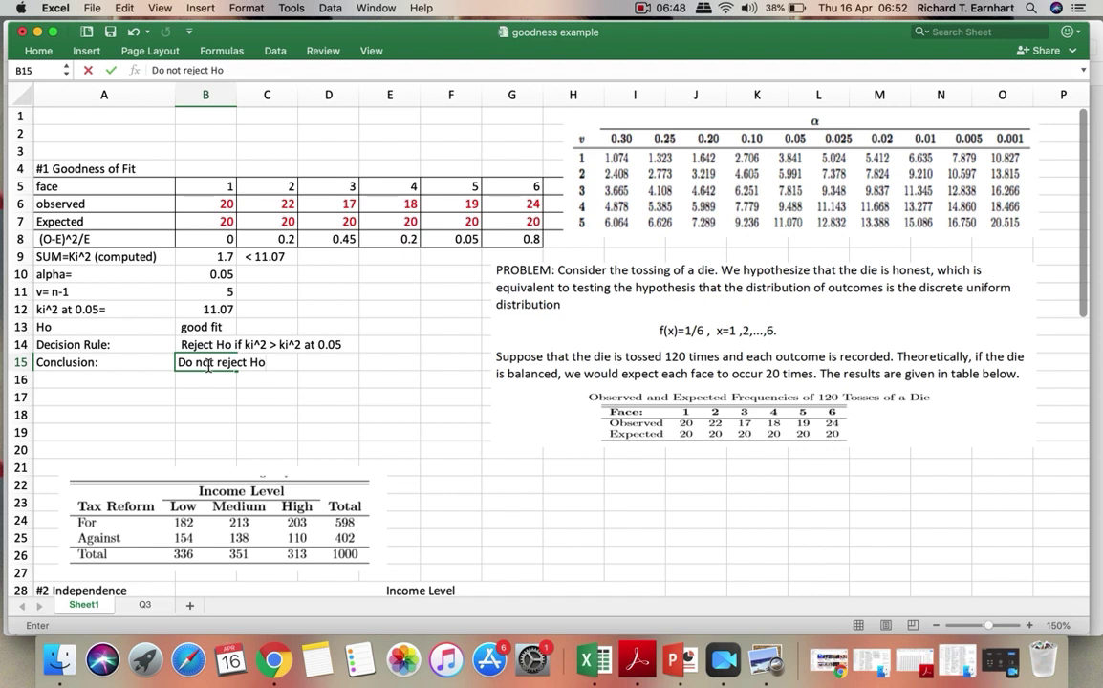
key("Return")
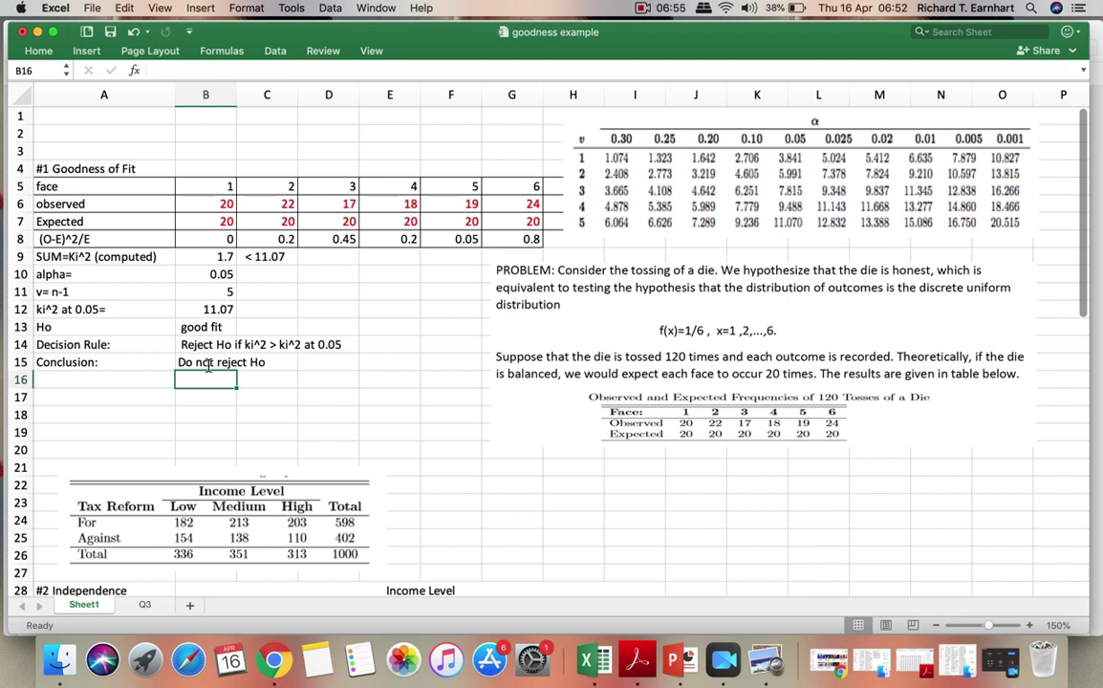
Type "Good fit --> the die is balanced." into cell B16
type("Good f")
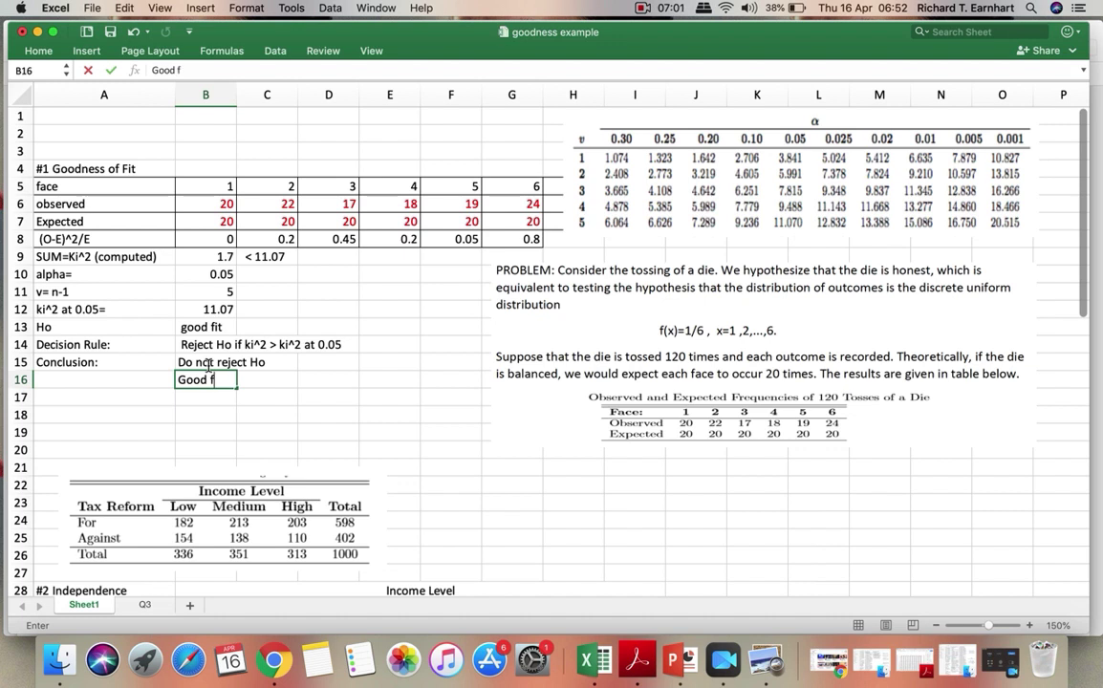
type("it --> the die ")
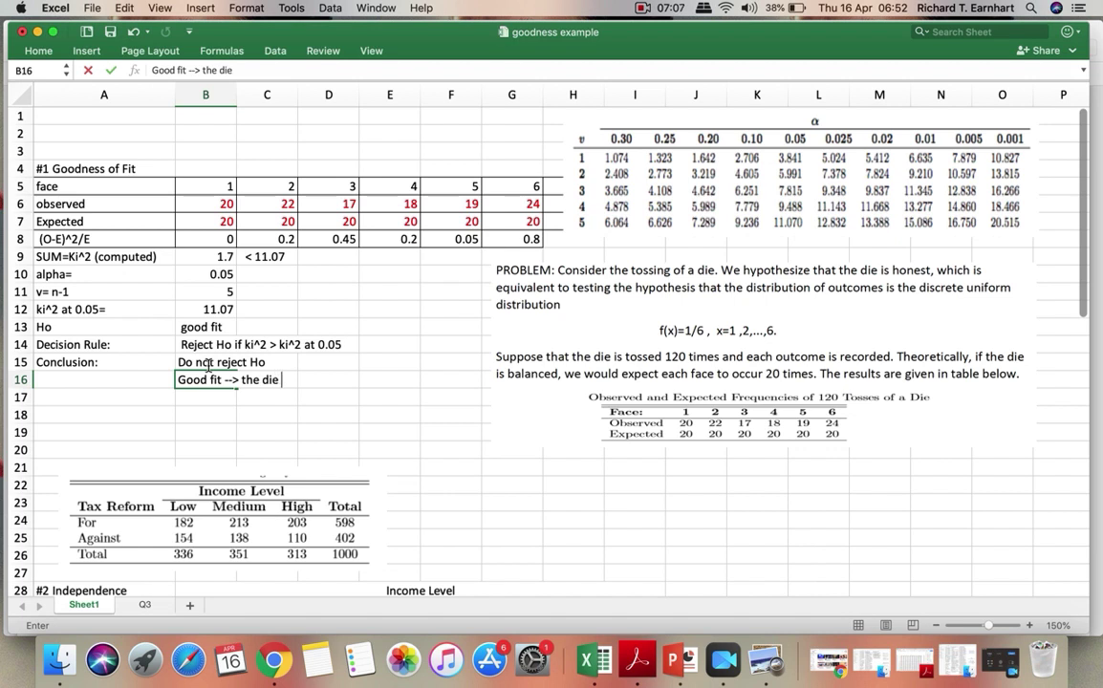
type("is balanced")
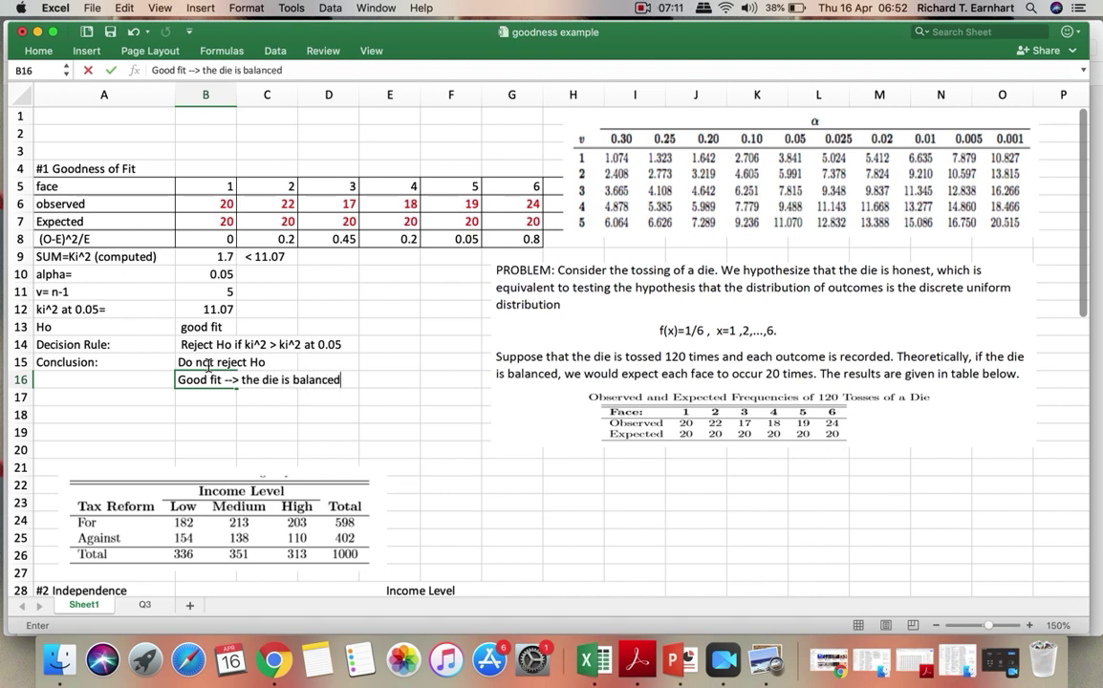
type(".")
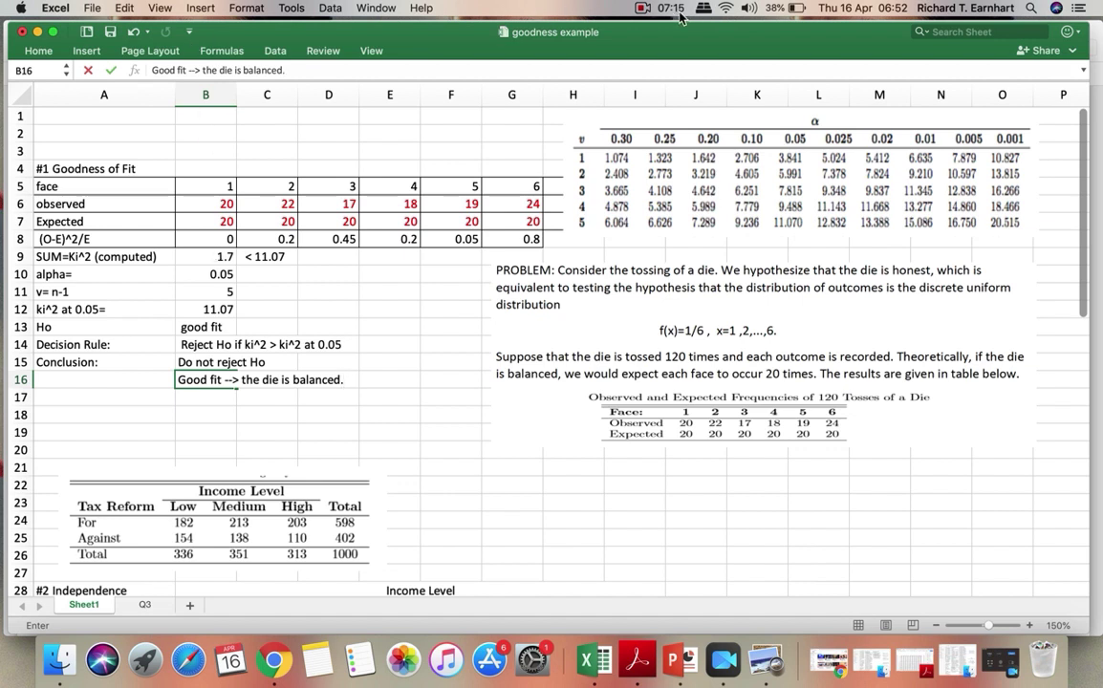